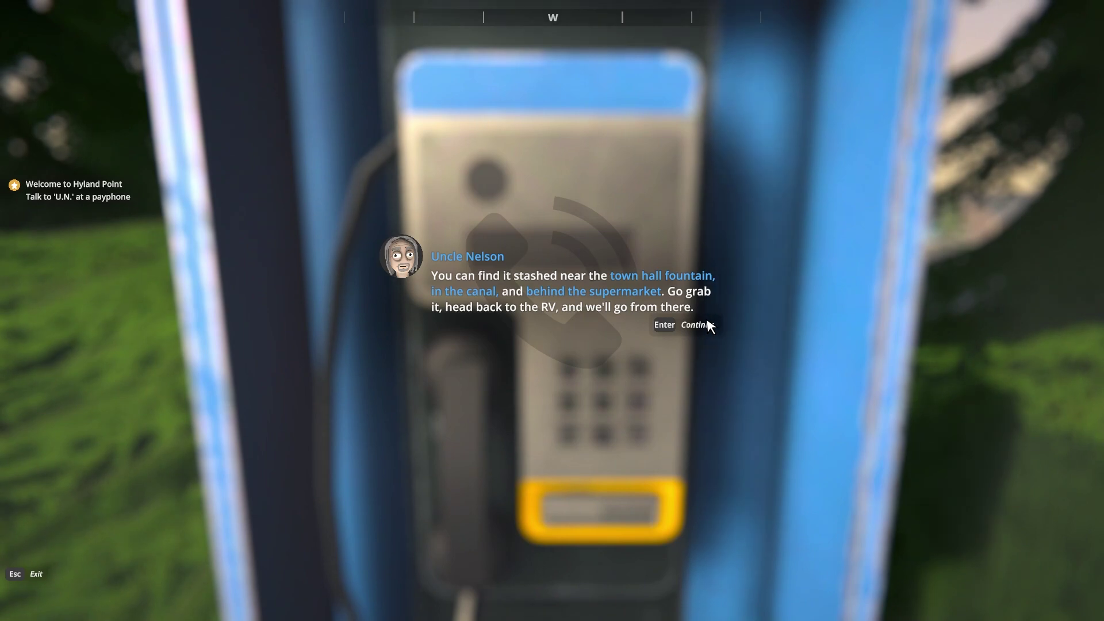
- Close Uncle Nelson's payphone dialogue so the stash-collection quest begins
{"action": "left_click", "coordinate": [708, 325]}
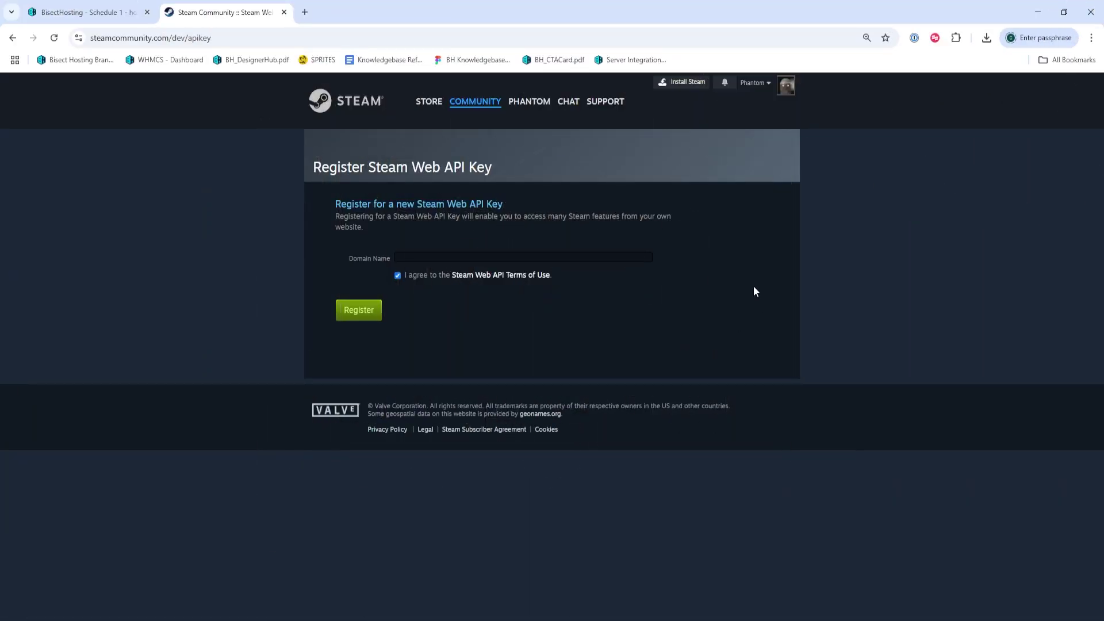
{"action": "left_click", "coordinate": [594, 257]}
{"action": "type", "text": "www.doesntmatter.com"}
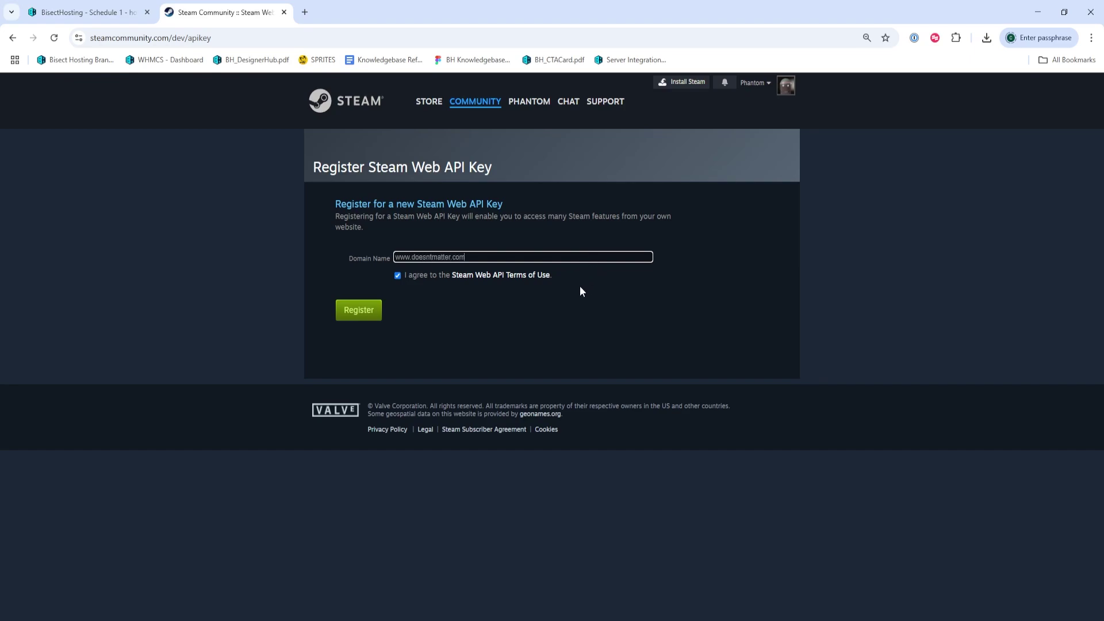
{"action": "left_click", "coordinate": [362, 312]}
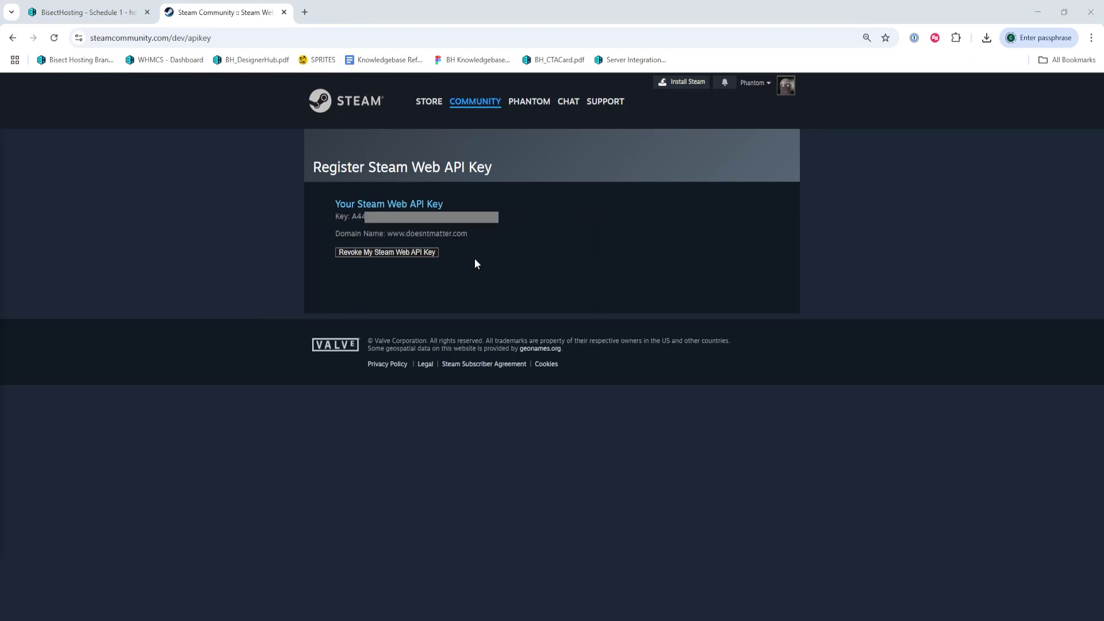
{"action": "left_click_drag", "start_coordinate": [508, 218], "coordinate": [446, 226]}
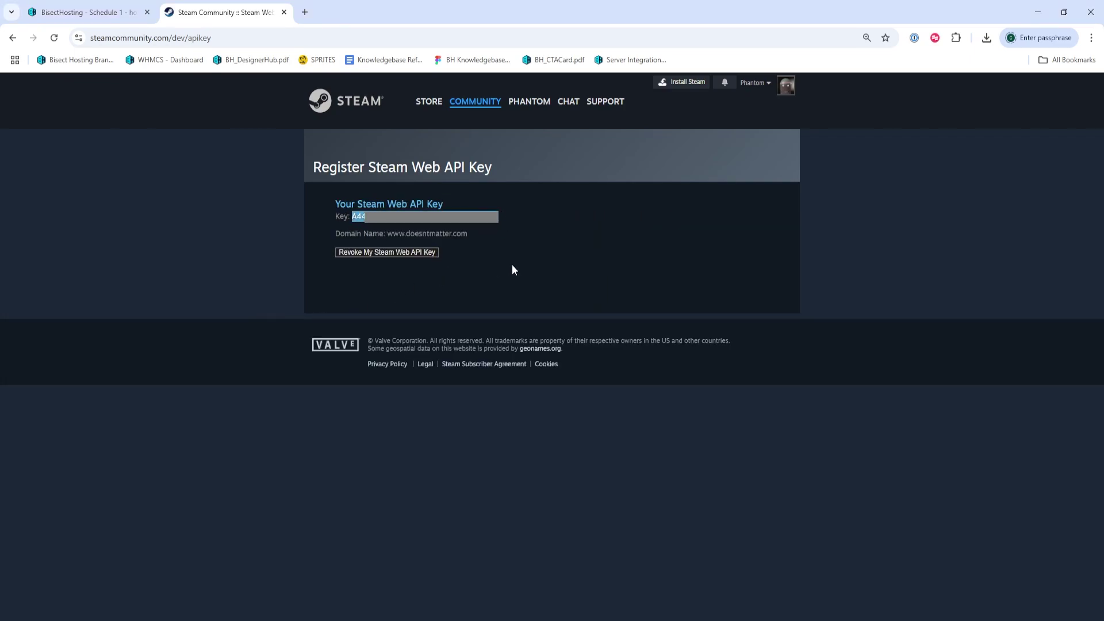
{"action": "key", "text": "ctrl+Tab"}
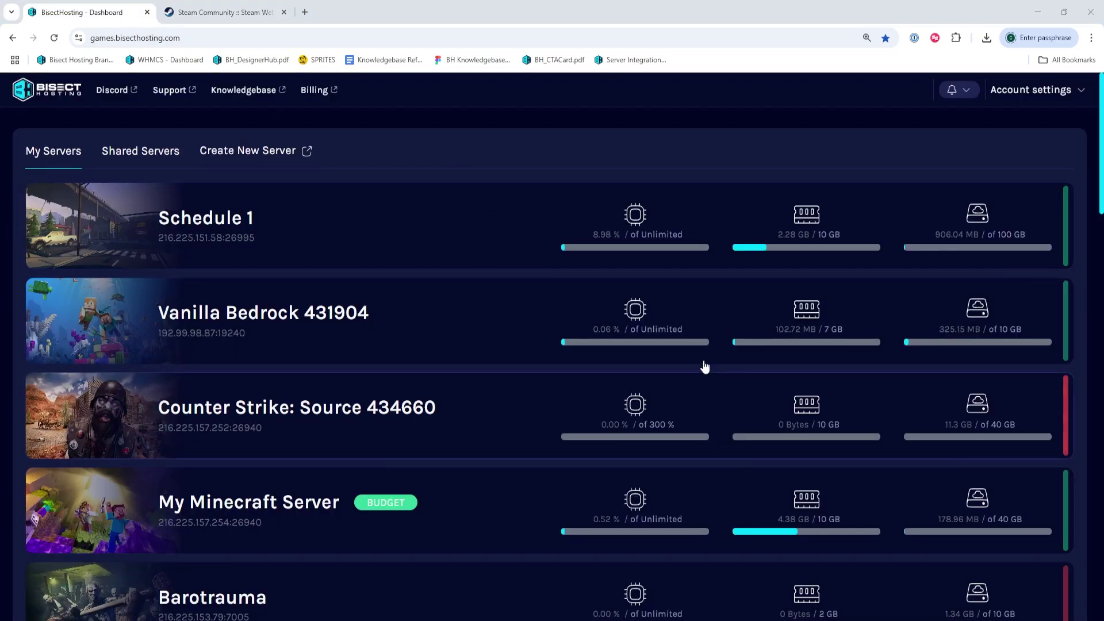
- Stop the Schedule 1 server and bring up its Startup variables page
{"action": "left_click", "coordinate": [341, 237]}
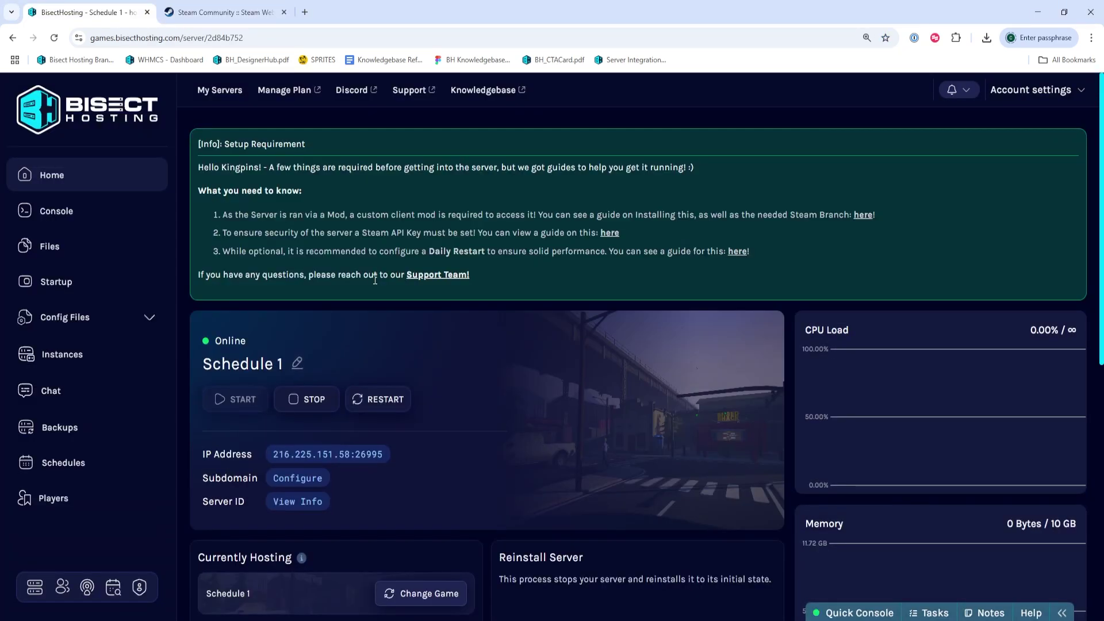
{"action": "left_click", "coordinate": [304, 410]}
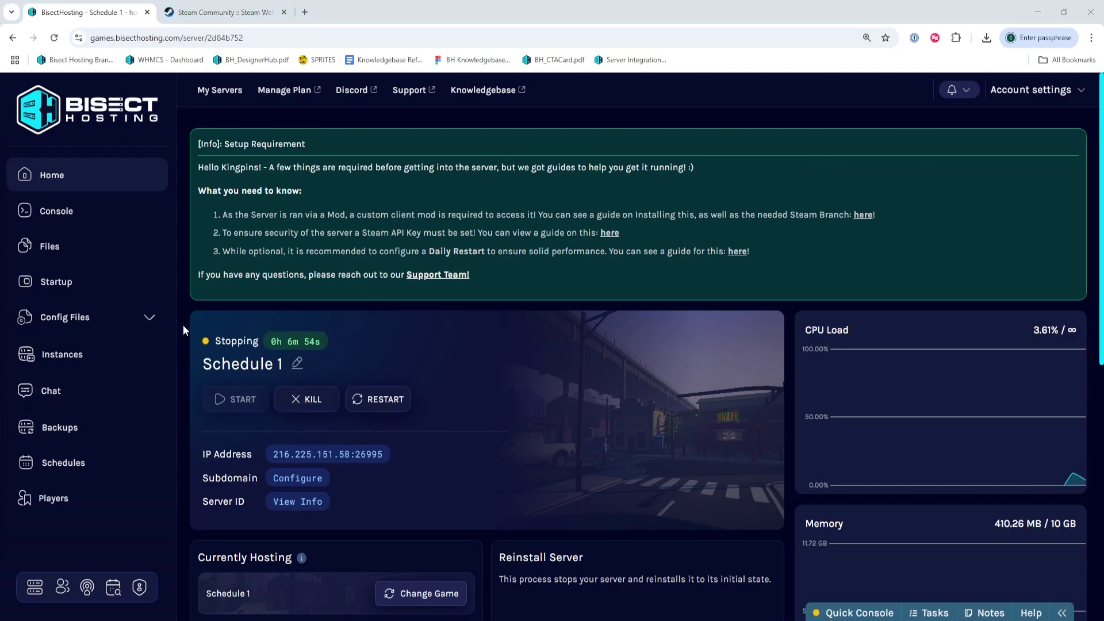
{"action": "left_click", "coordinate": [76, 277]}
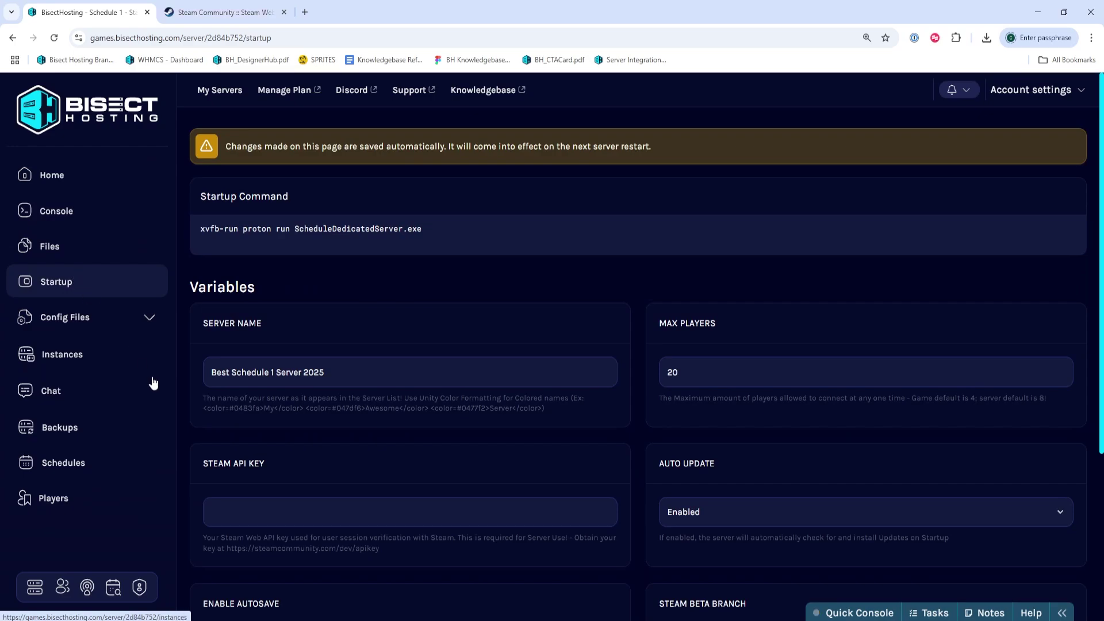
- Paste the copied key into the Steam API Key startup variable, then return Home
{"action": "left_click", "coordinate": [278, 518]}
{"action": "key", "text": "ctrl+v"}
{"action": "scroll", "coordinate": [496, 423], "scroll_direction": "down", "scroll_amount": 1}
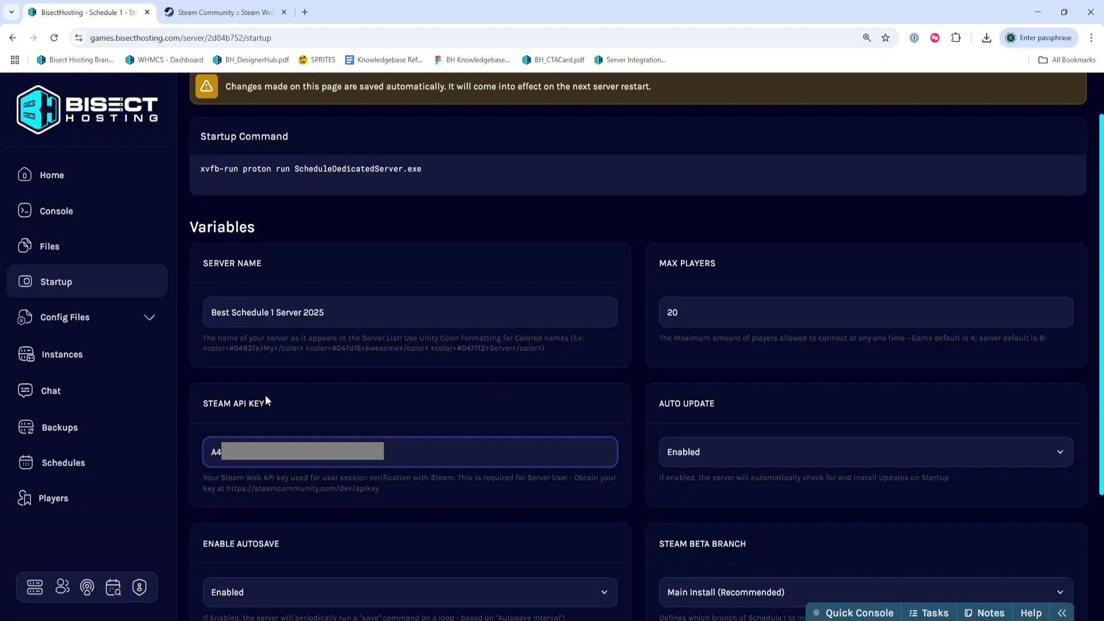
{"action": "left_click", "coordinate": [113, 183]}
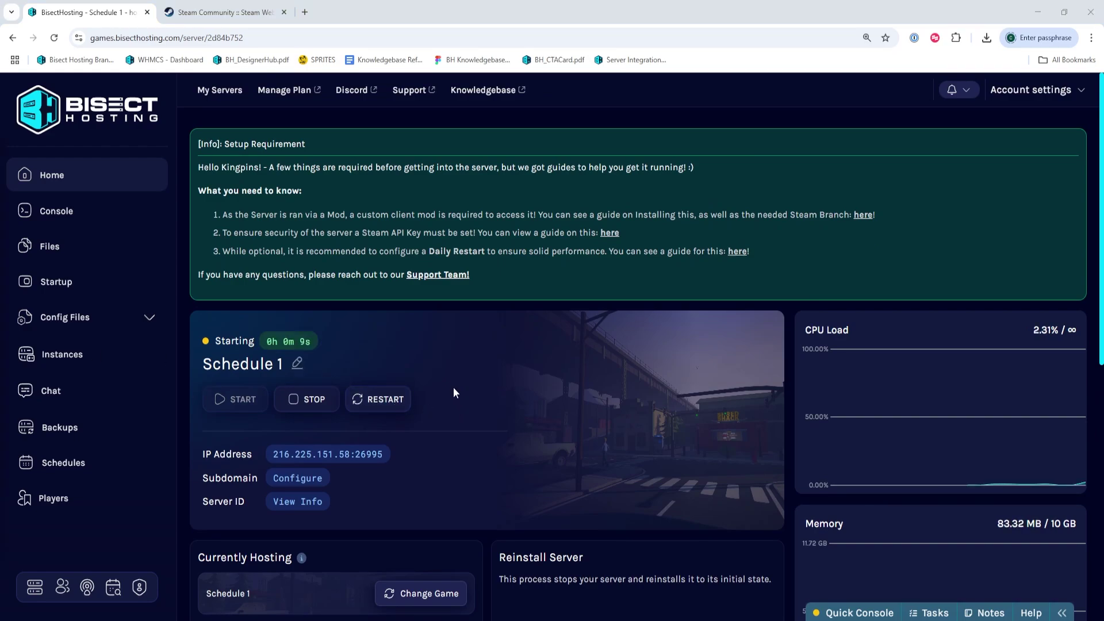
- Copy the IP address value 216.225.151.58:26995 from the server's Home page
{"action": "left_click", "coordinate": [358, 456]}
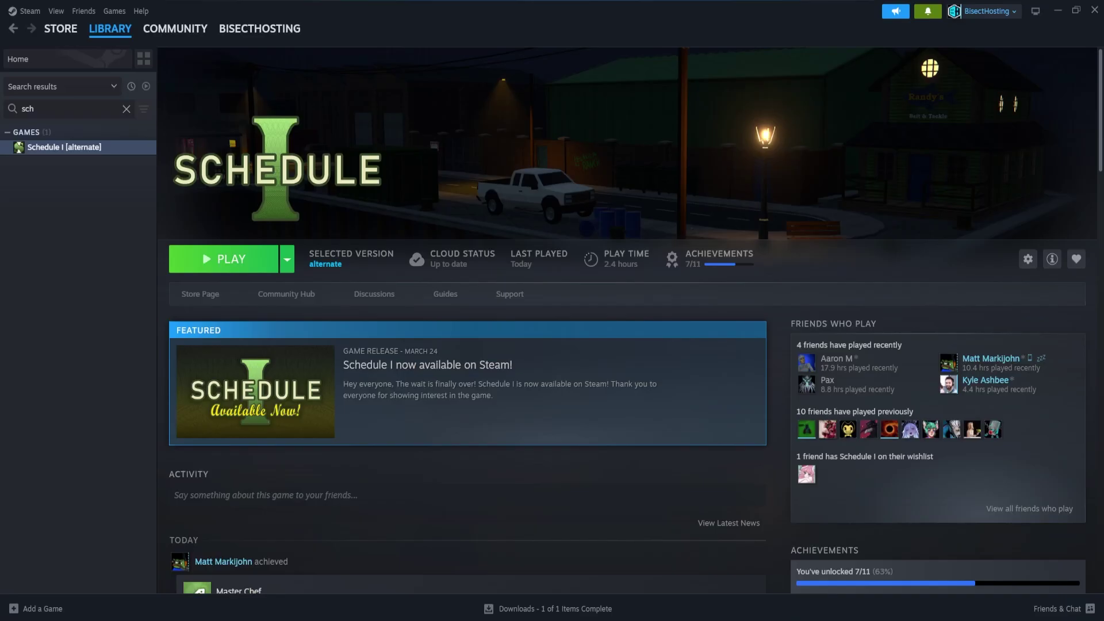
- Launch Schedule I and Direct Connect to dedicated server 216.225.151.58:26995
{"action": "left_click", "coordinate": [226, 261]}
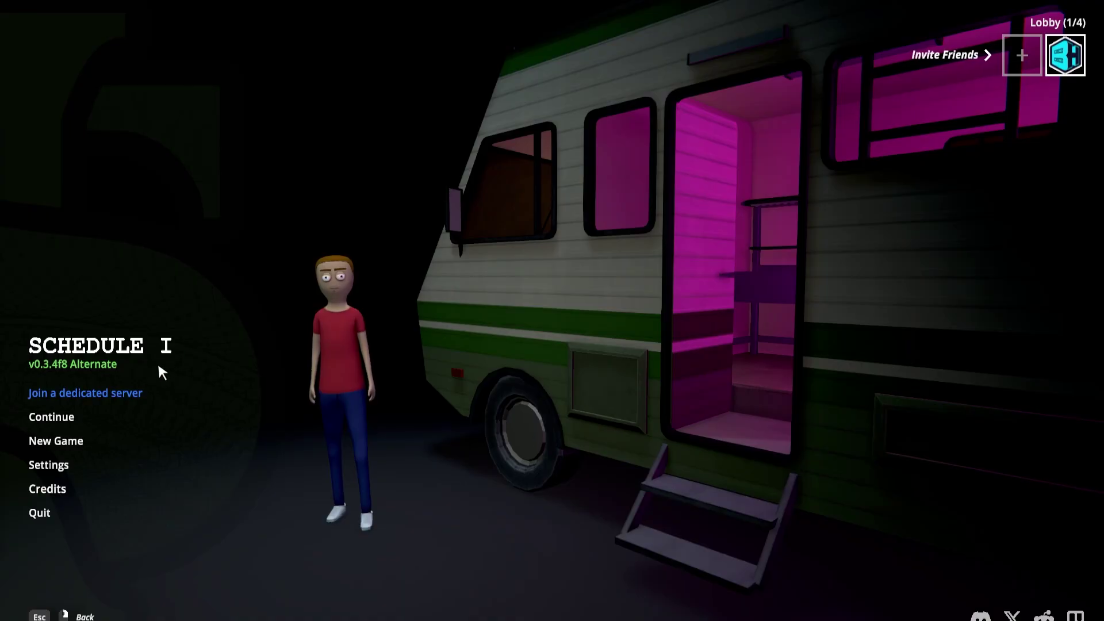
{"action": "left_click", "coordinate": [110, 392]}
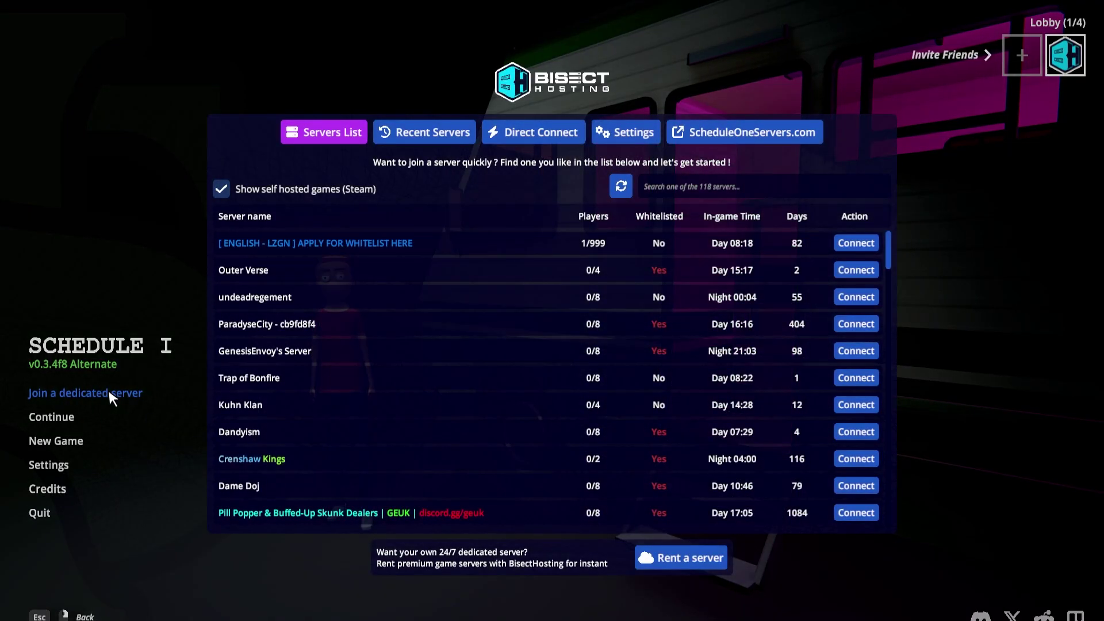
{"action": "left_click", "coordinate": [545, 138]}
{"action": "left_click", "coordinate": [494, 345]}
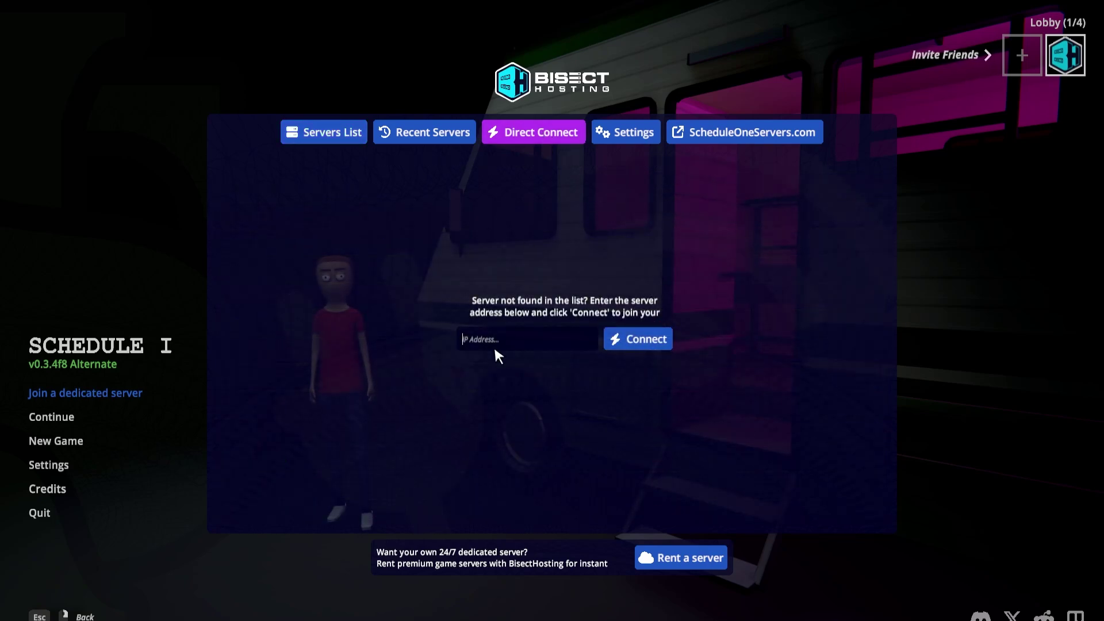
{"action": "type", "text": "216.225.151.58:26995"}
{"action": "left_click", "coordinate": [646, 339]}
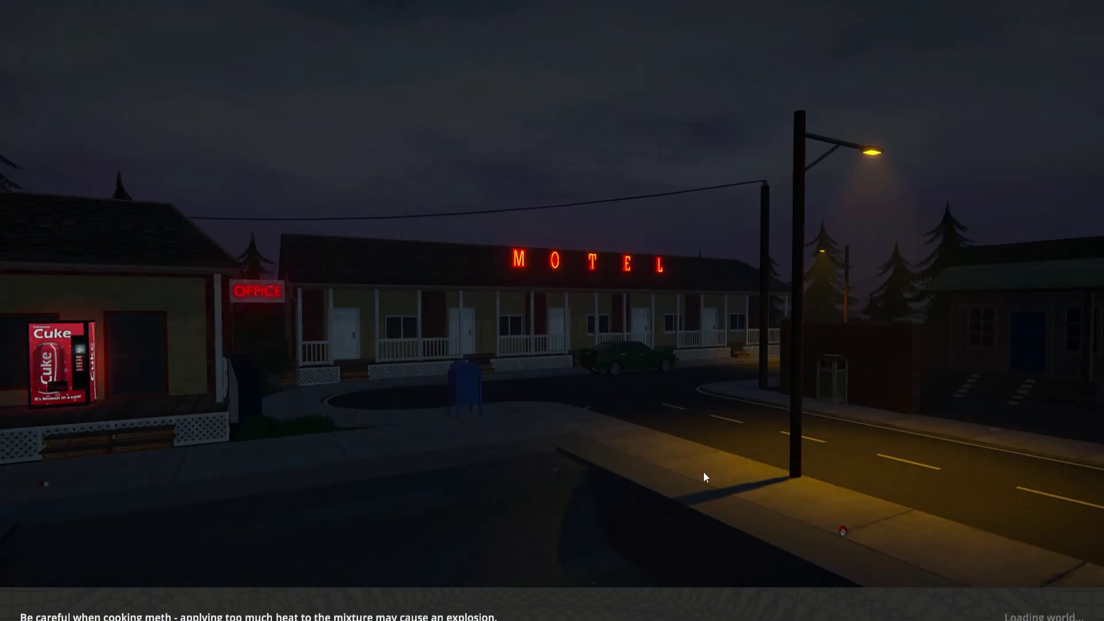